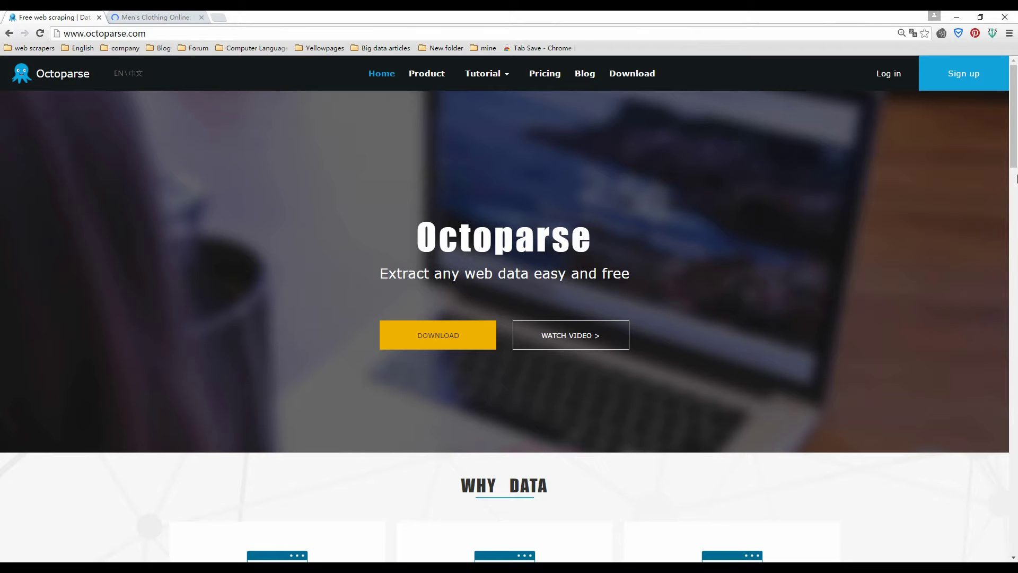
- Switch to the Nordstrom All Men's Clothing tab and scroll through the product names and images
{"action": "left_click_drag", "start_coordinate": [1014, 159], "coordinate": [1015, 246]}
{"action": "left_click", "coordinate": [179, 16]}
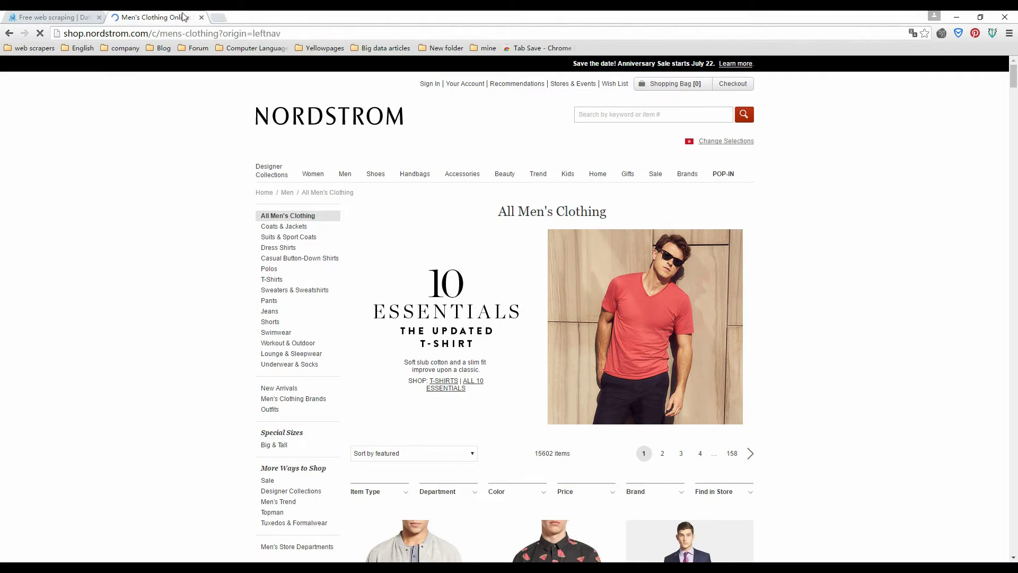
{"action": "mouse_move", "coordinate": [688, 174]}
{"action": "scroll", "coordinate": [814, 386], "scroll_direction": "down", "scroll_amount": 3}
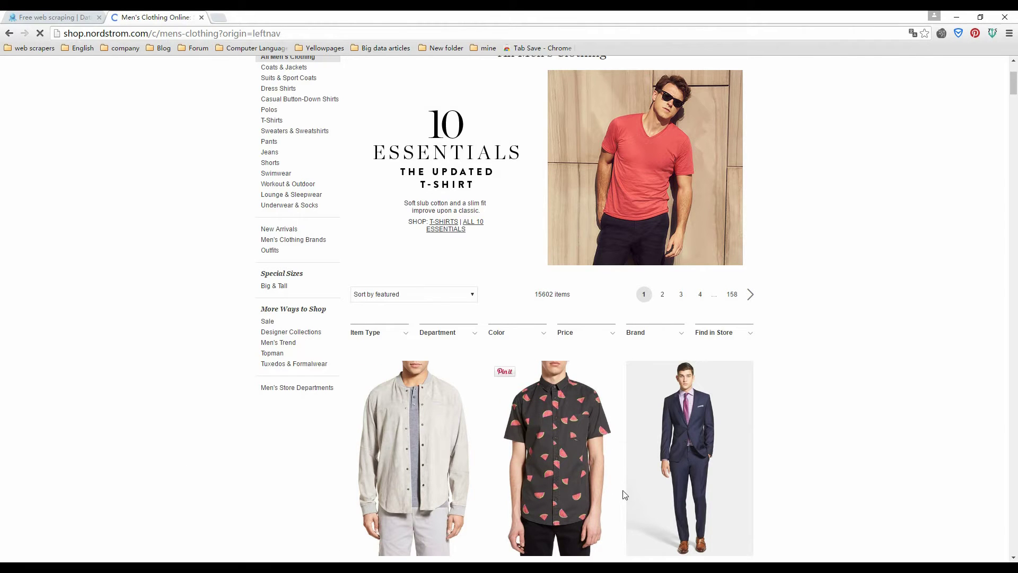
{"action": "scroll", "coordinate": [663, 490], "scroll_direction": "down", "scroll_amount": 3}
{"action": "scroll", "coordinate": [710, 488], "scroll_direction": "down", "scroll_amount": 5}
{"action": "scroll", "coordinate": [924, 463], "scroll_direction": "down", "scroll_amount": 6}
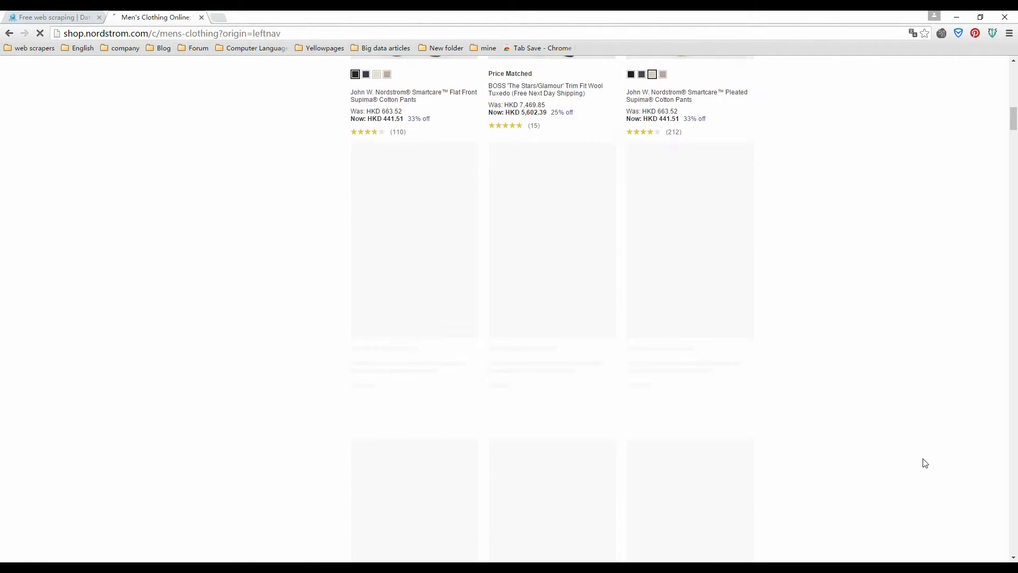
{"action": "scroll", "coordinate": [926, 463], "scroll_direction": "up", "scroll_amount": 8}
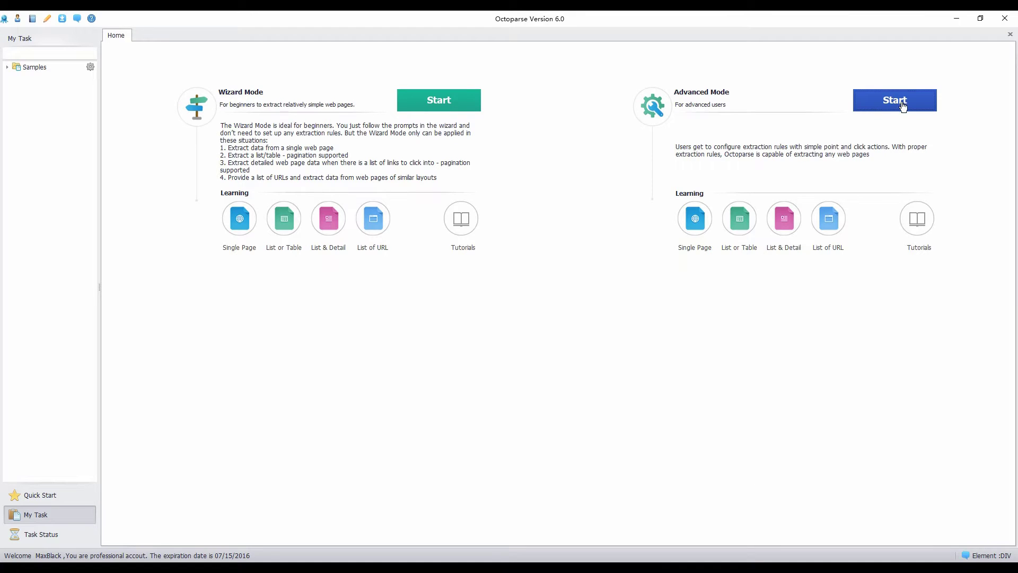
- Start a new custom Advanced Mode task named Download_Images
{"action": "left_click", "coordinate": [900, 102]}
{"action": "left_click", "coordinate": [268, 71]}
{"action": "type", "text": "Download_Images"}
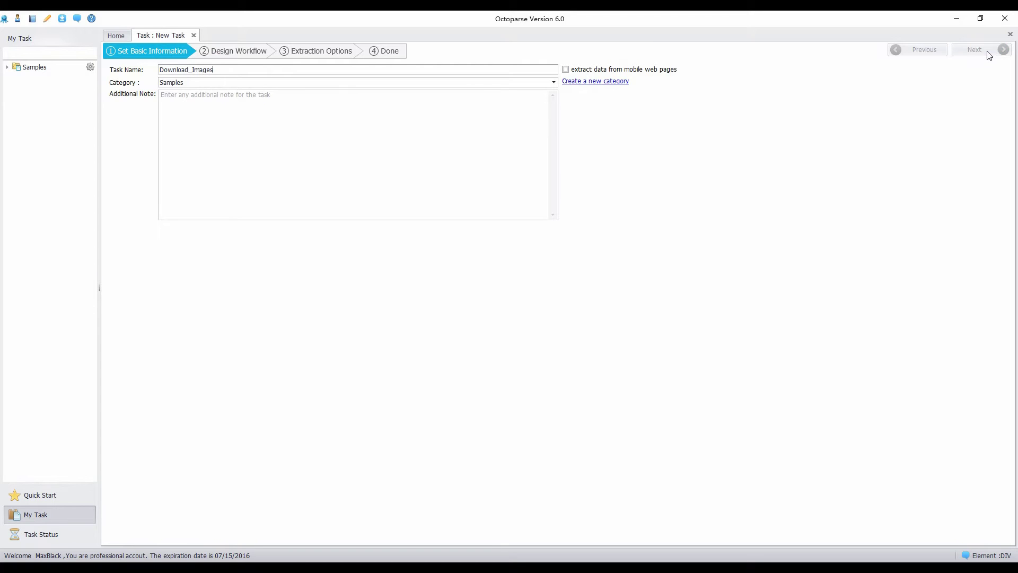
{"action": "left_click", "coordinate": [989, 50]}
- Copy the Nordstrom men's clothing URL from Chrome and load it as the Go to the Webpage step
{"action": "key", "text": "alt+Tab"}
{"action": "key", "text": "ctrl+c"}
{"action": "key", "text": "alt+Tab"}
{"action": "left_click", "coordinate": [323, 267]}
{"action": "key", "text": "ctrl+v"}
{"action": "left_click", "coordinate": [981, 269]}
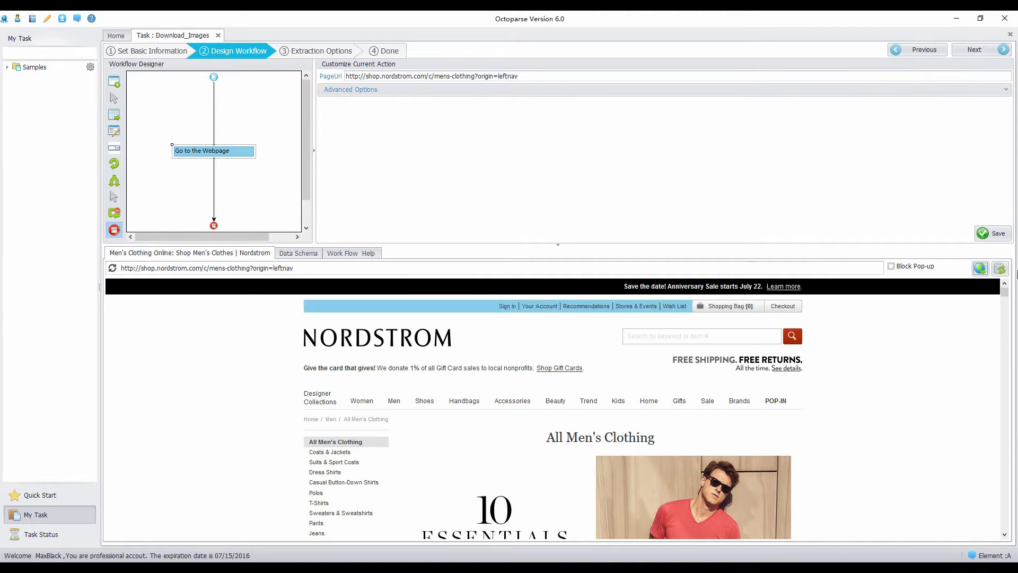
- Select the Next link at the page bottom and set it to Loop click Next Page
{"action": "left_click_drag", "start_coordinate": [1004, 293], "coordinate": [1010, 514]}
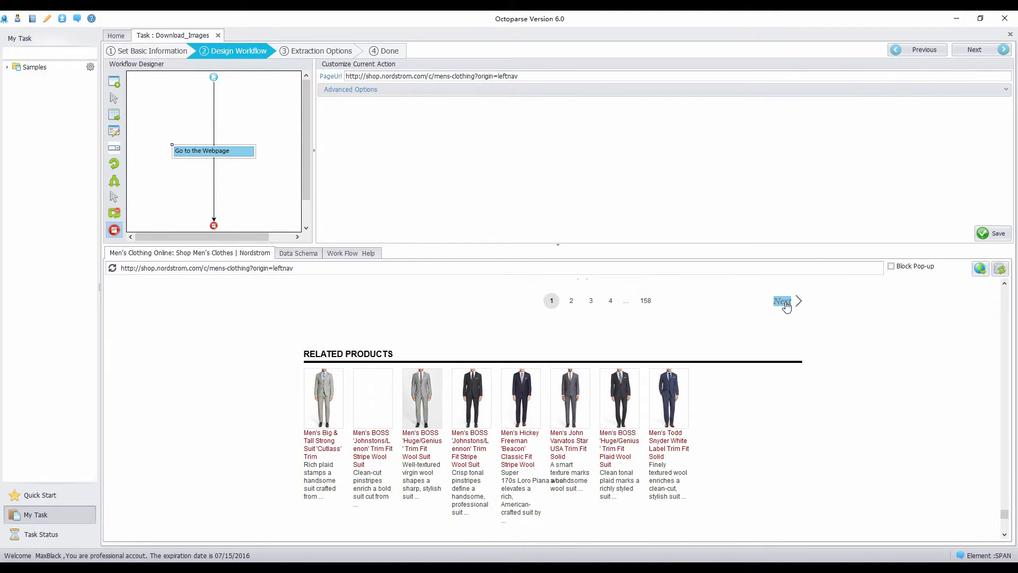
{"action": "left_click", "coordinate": [783, 301]}
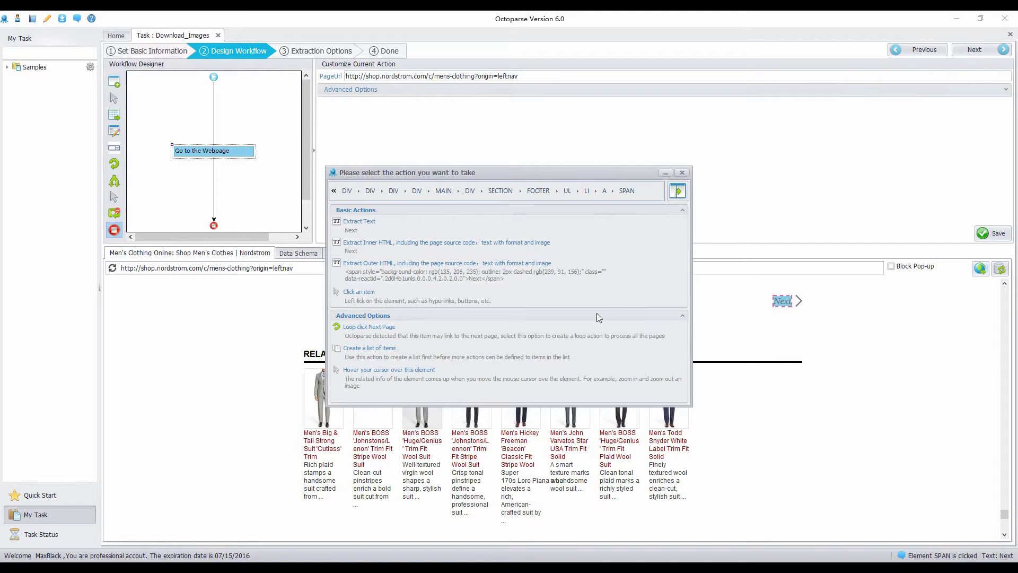
{"action": "left_click", "coordinate": [390, 335]}
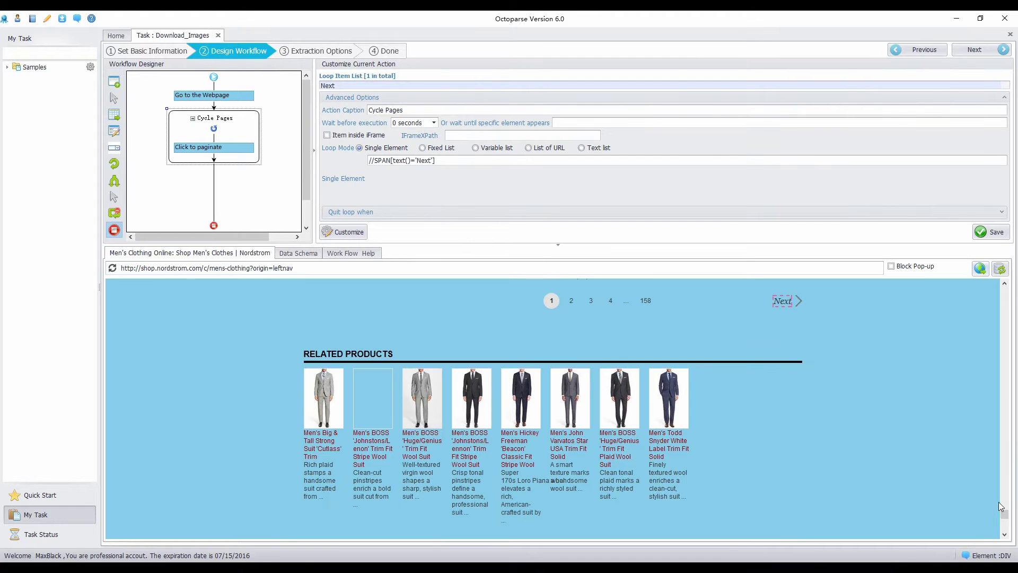
- Build a list of all 99 product tiles from the Vince Suede Jacket and watermelon print shirt, then loop it
{"action": "left_click_drag", "start_coordinate": [1002, 512], "coordinate": [1012, 325]}
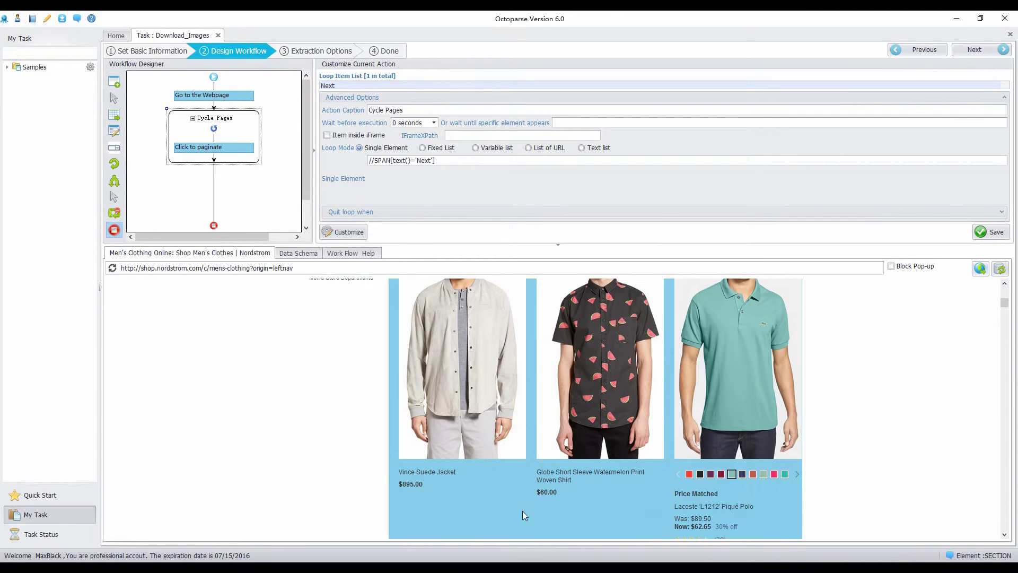
{"action": "left_click", "coordinate": [450, 482]}
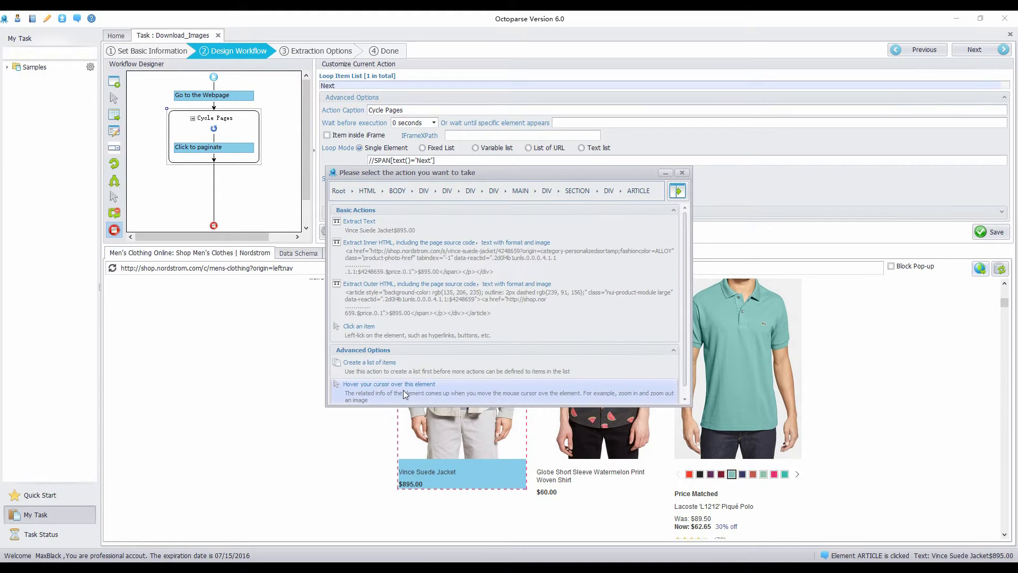
{"action": "left_click", "coordinate": [362, 371]}
{"action": "left_click", "coordinate": [386, 374]}
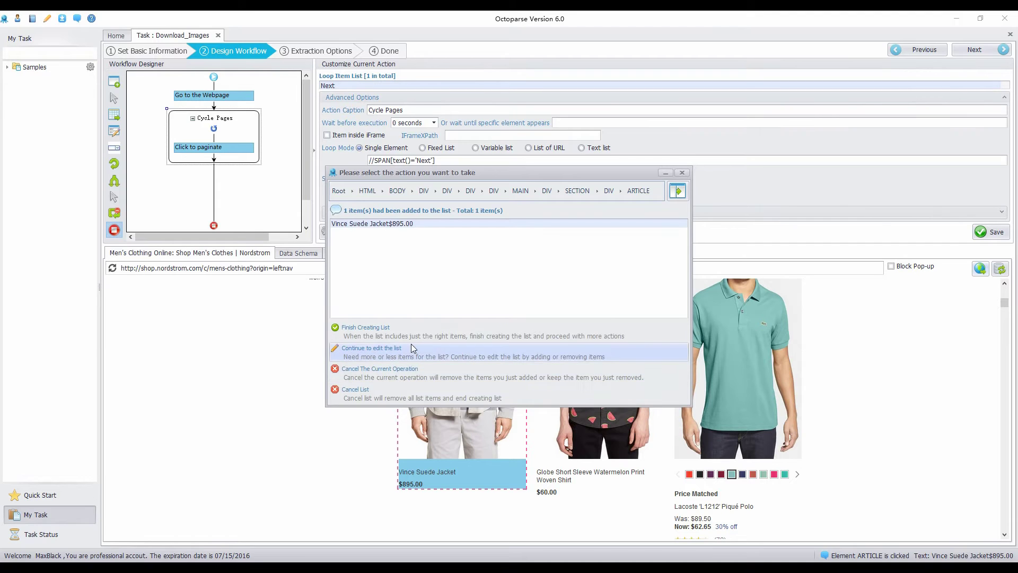
{"action": "left_click", "coordinate": [406, 354]}
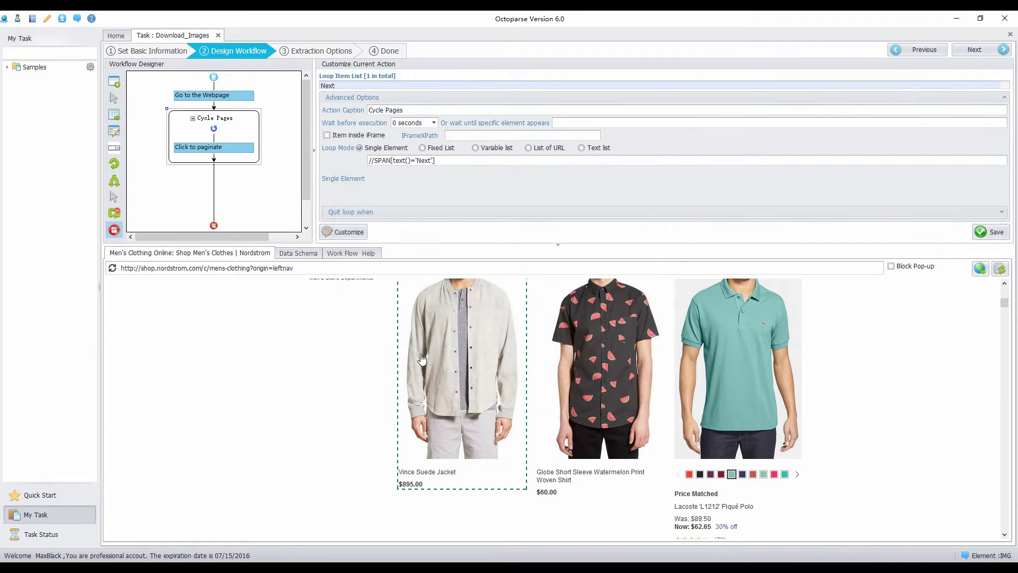
{"action": "left_click", "coordinate": [589, 486]}
{"action": "left_click", "coordinate": [388, 368]}
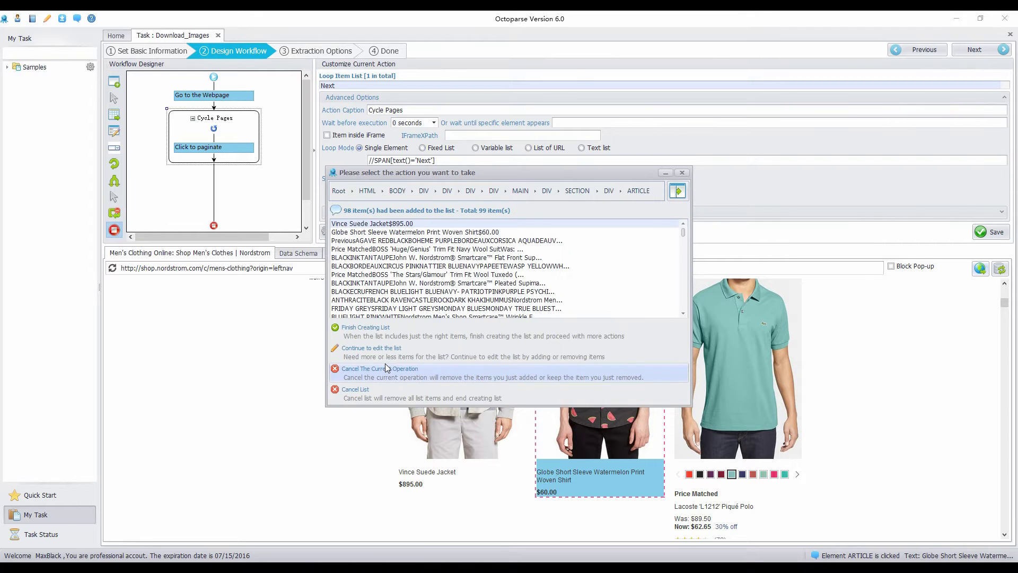
{"action": "left_click", "coordinate": [369, 336]}
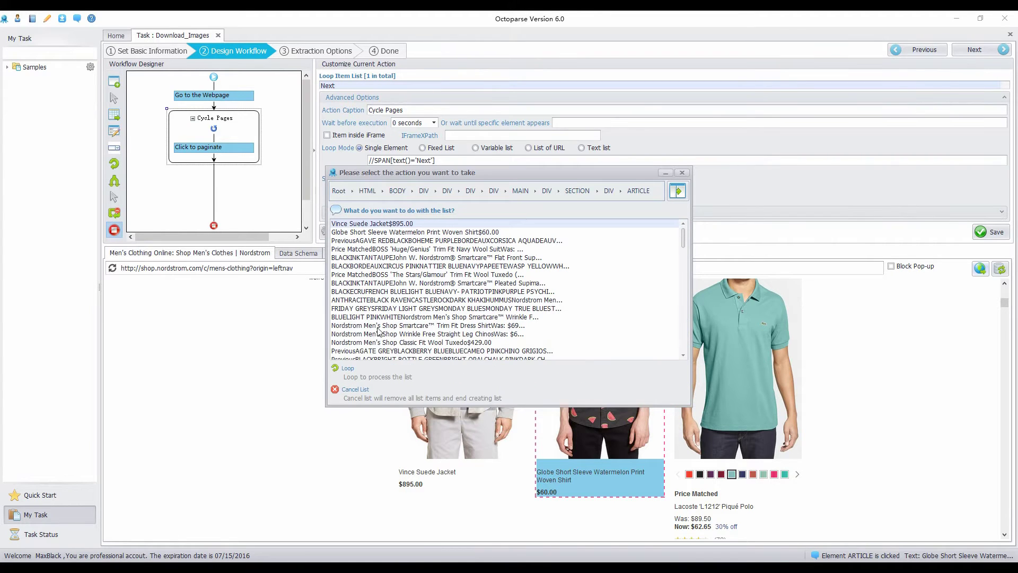
{"action": "left_click", "coordinate": [352, 374]}
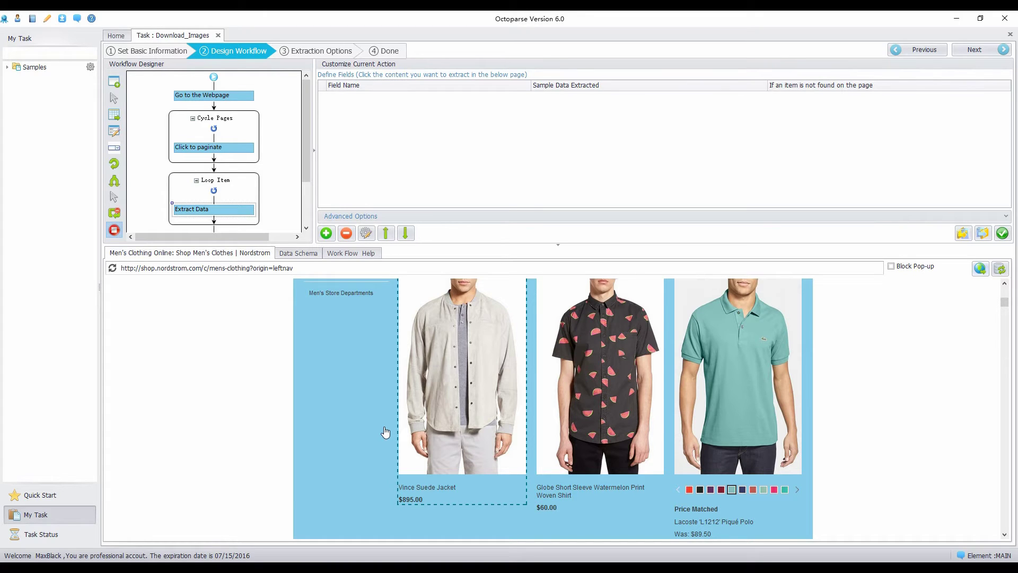
- Extract each product's title text and image URL, and nest Loop Item inside Cycle Pages before Click to paginate
{"action": "left_click", "coordinate": [422, 488]}
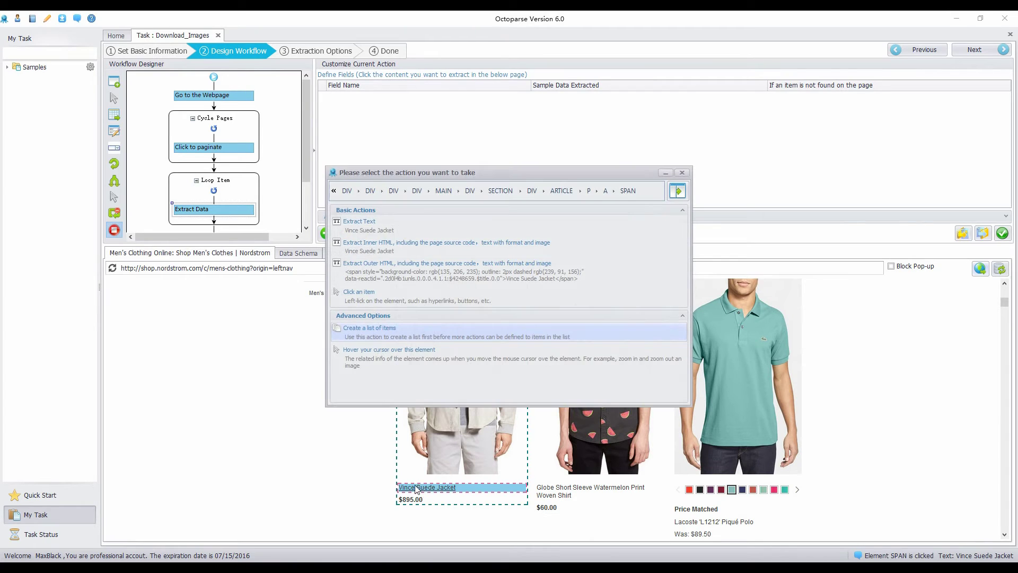
{"action": "left_click", "coordinate": [427, 222]}
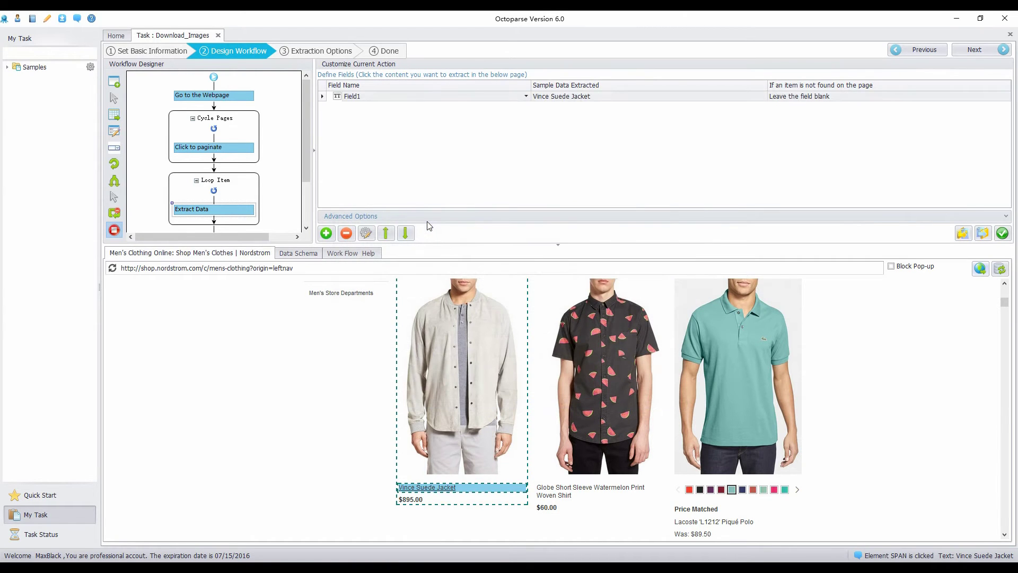
{"action": "left_click", "coordinate": [463, 339]}
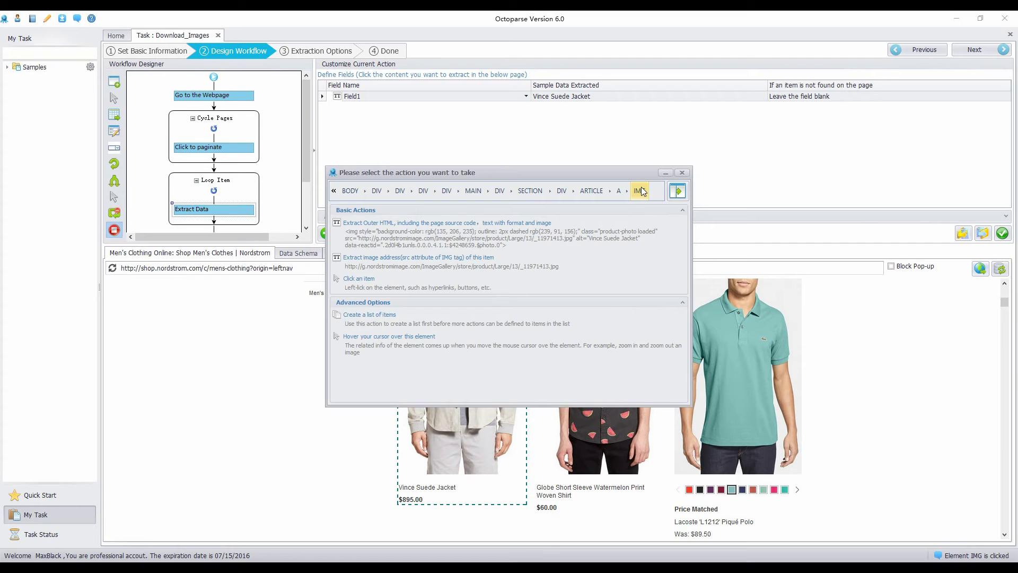
{"action": "left_click", "coordinate": [476, 263]}
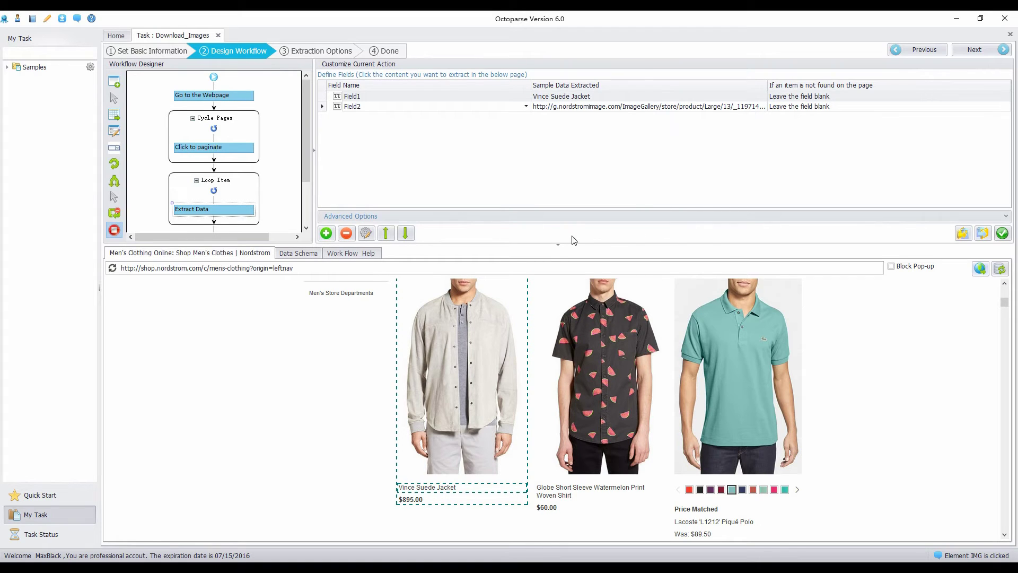
{"action": "left_click", "coordinate": [187, 185]}
{"action": "left_click_drag", "start_coordinate": [187, 186], "coordinate": [201, 143]}
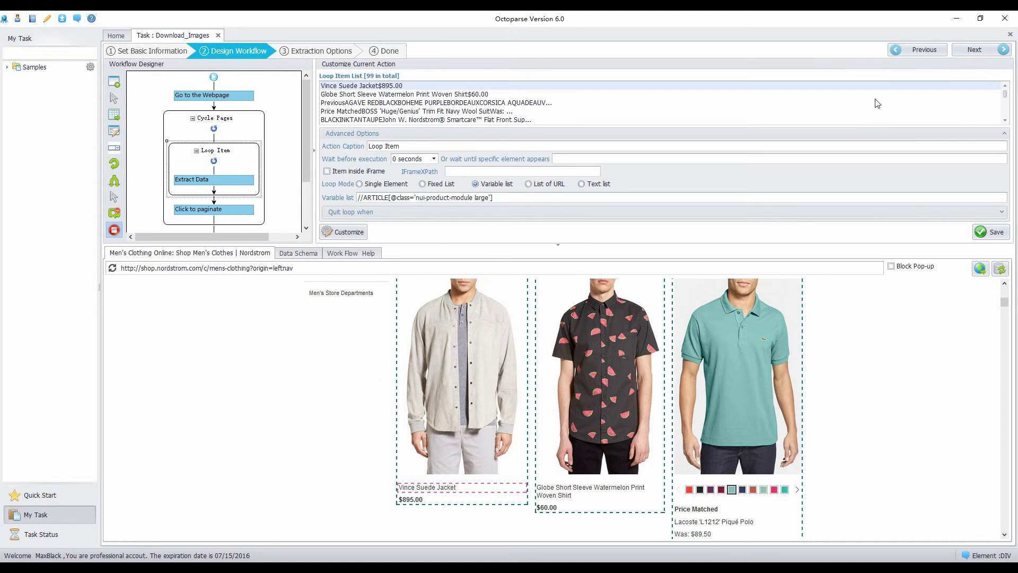
- Save the Download_Images workflow and run it as a local extraction
{"action": "left_click", "coordinate": [988, 51]}
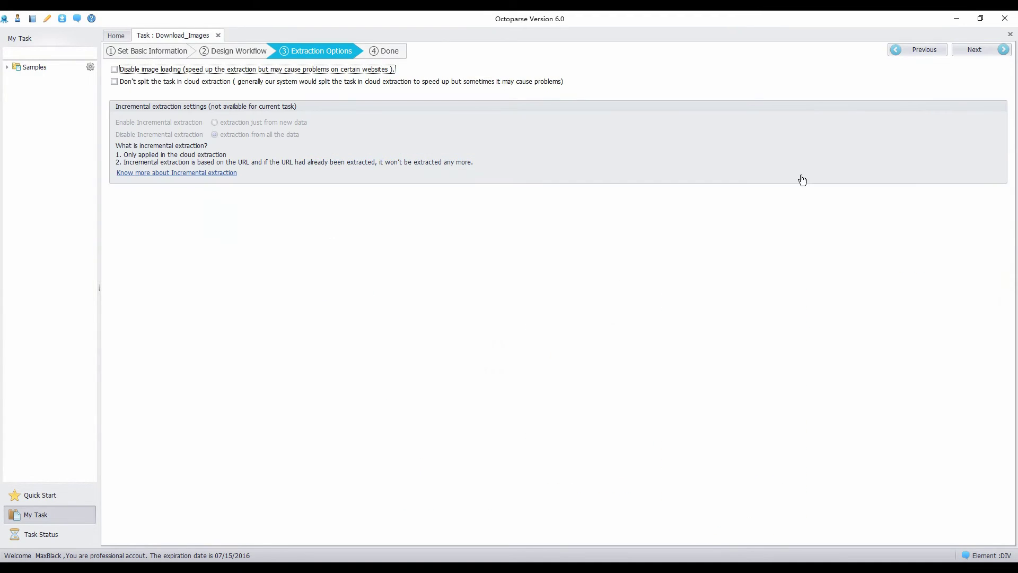
{"action": "left_click", "coordinate": [981, 50]}
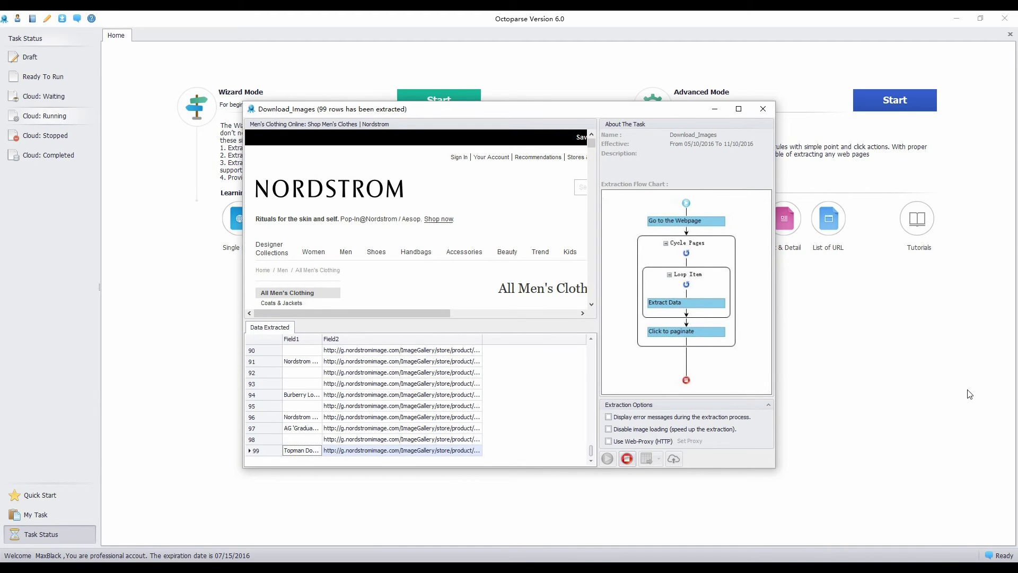
- Stop the running extraction at 396 rows
{"action": "left_click", "coordinate": [732, 111]}
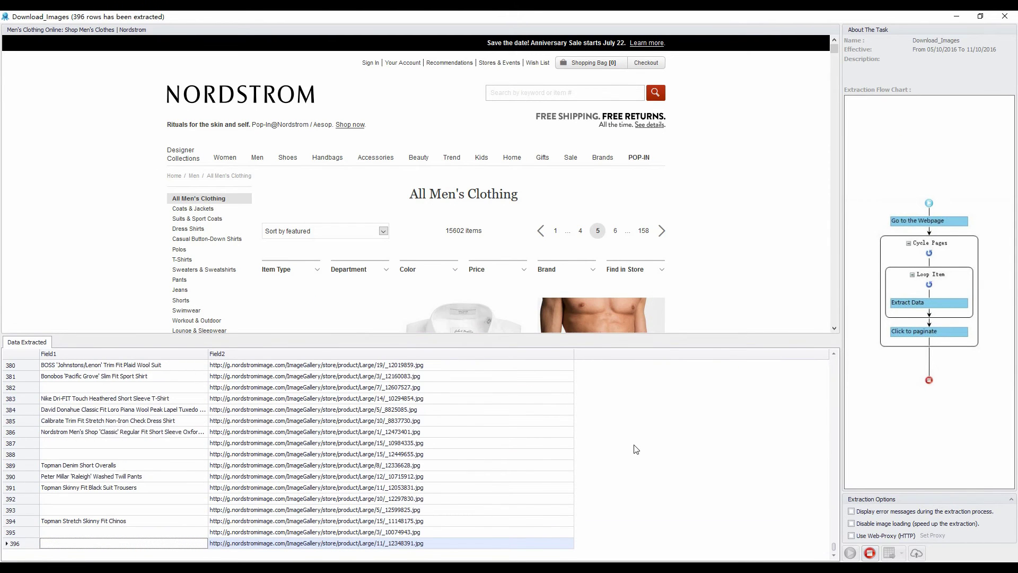
{"action": "left_click", "coordinate": [982, 19]}
{"action": "left_click", "coordinate": [627, 459]}
{"action": "left_click", "coordinate": [485, 305]}
- Export the extracted data to Excel 2007 as Download_Images.xlsx on the Desktop
{"action": "left_click", "coordinate": [659, 459]}
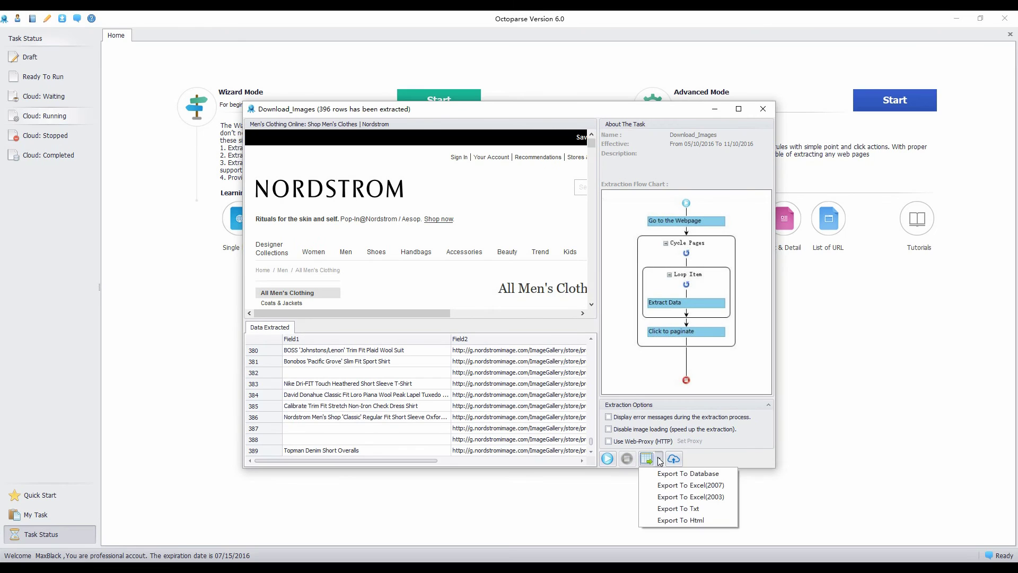
{"action": "left_click", "coordinate": [667, 485]}
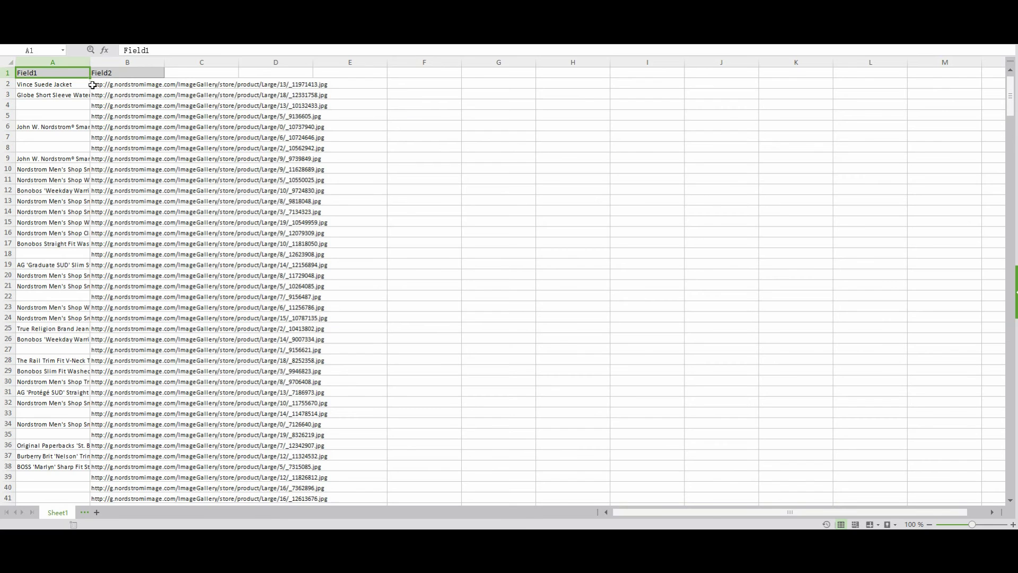
{"action": "scroll", "coordinate": [344, 233], "scroll_direction": "down", "scroll_amount": 10}
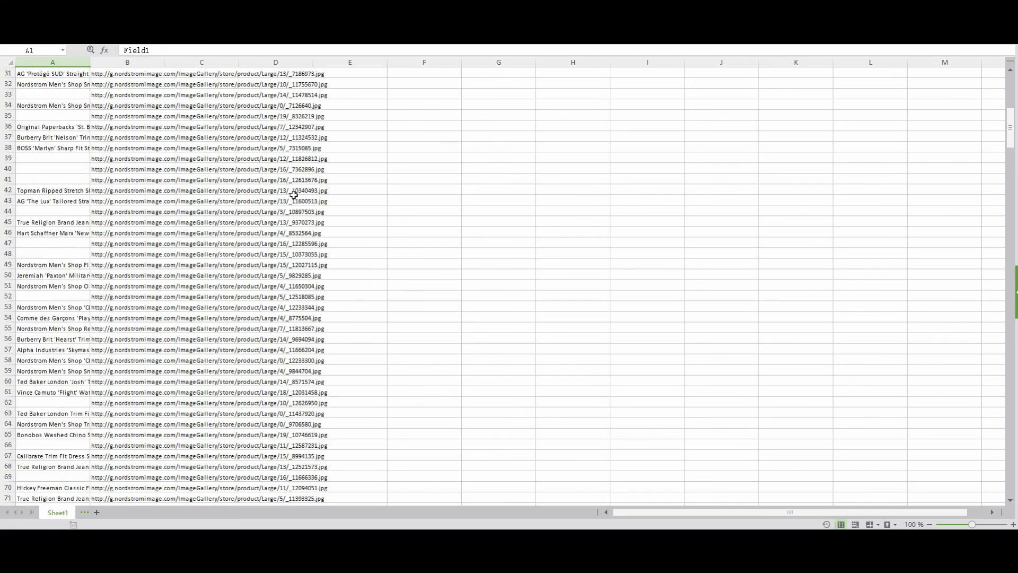
{"action": "scroll", "coordinate": [345, 234], "scroll_direction": "down", "scroll_amount": 20}
{"action": "scroll", "coordinate": [298, 378], "scroll_direction": "up", "scroll_amount": 18}
{"action": "scroll", "coordinate": [298, 378], "scroll_direction": "up", "scroll_amount": 4}
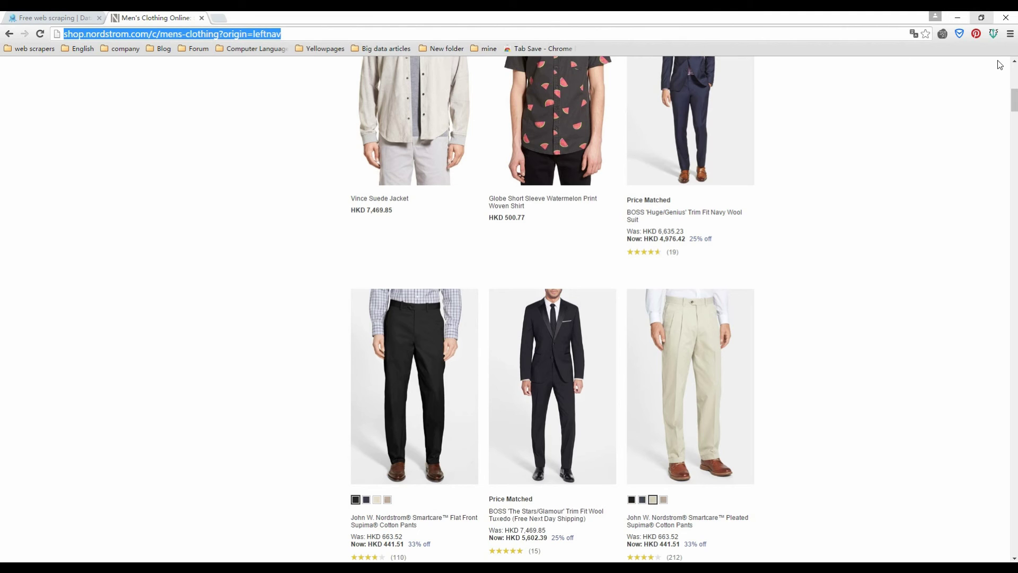
- In Tab Save, clear the listed tabs, paste the 24 product image URLs and start downloading them
{"action": "left_click", "coordinate": [994, 36]}
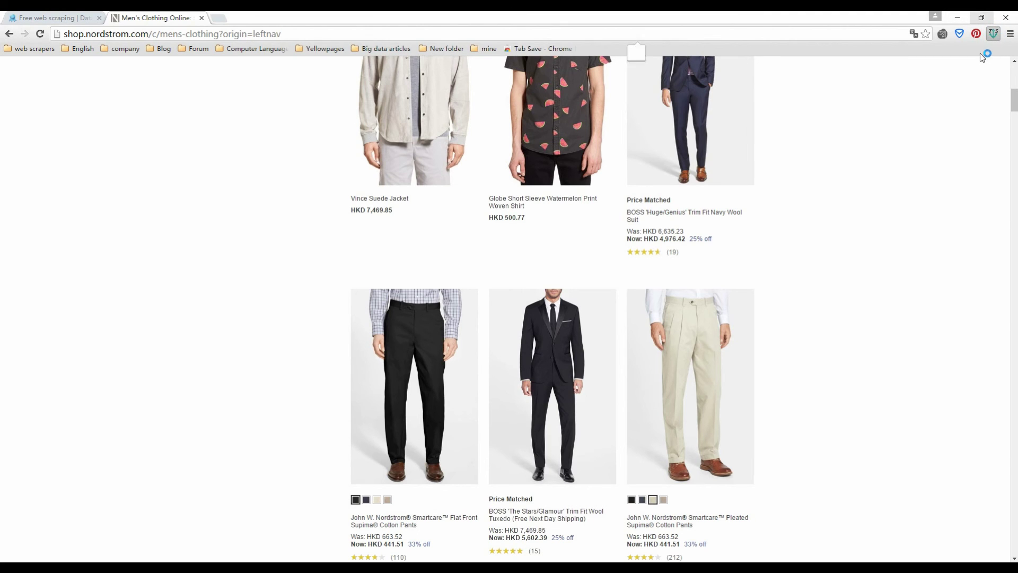
{"action": "left_click", "coordinate": [959, 113]}
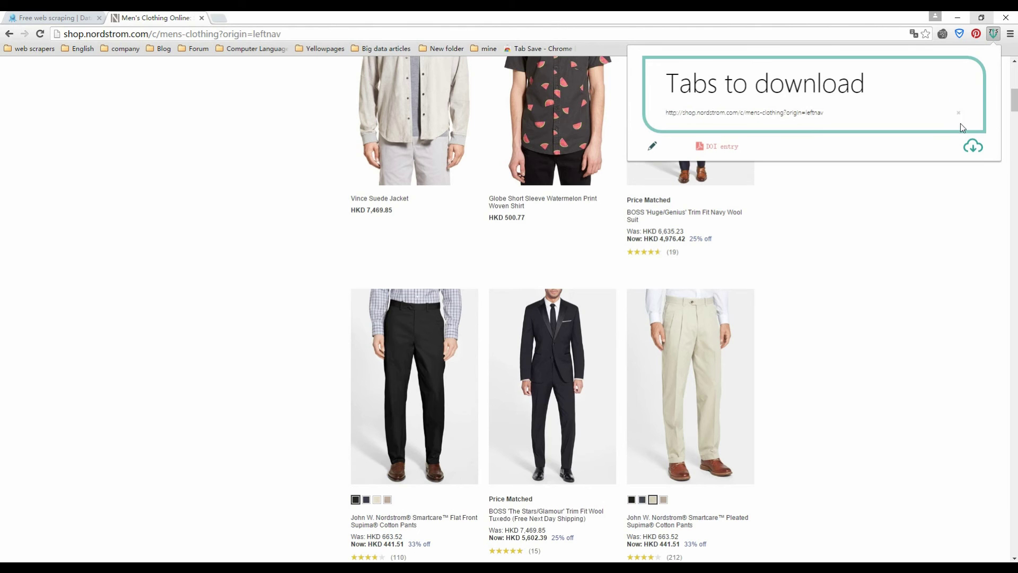
{"action": "left_click", "coordinate": [959, 112]}
{"action": "left_click", "coordinate": [788, 110]}
{"action": "left_click", "coordinate": [652, 142]}
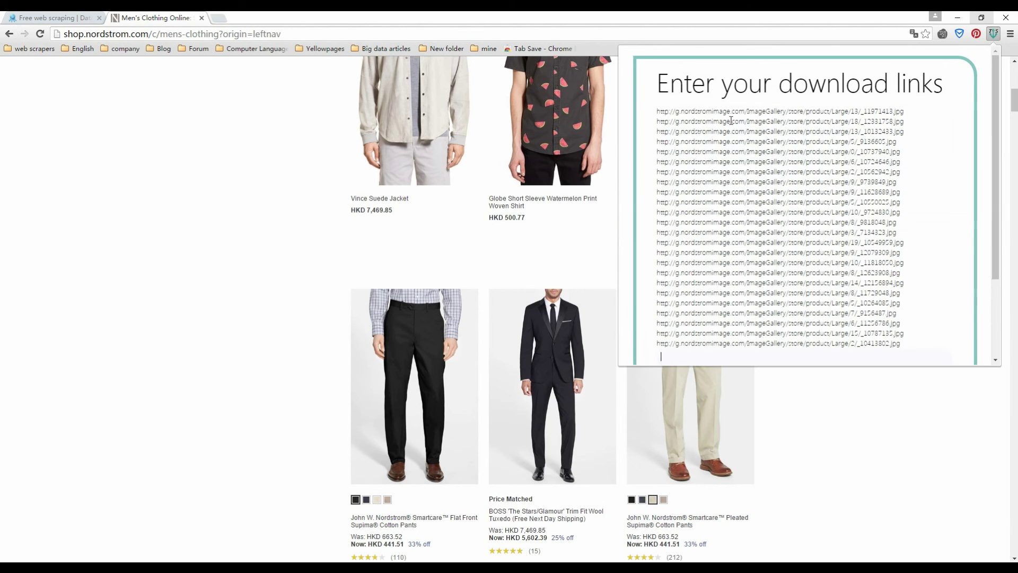
{"action": "type", "text": "http://g.nordstromimage.com/ImageGallery/store/product/Large/13/_11971413.jpg http://g.nordstromimage.com/ImageGallery/store/product/Large/18/_12331758.jpg http://g.nordstromimage.com/ImageGallery/store/product/Large/13/_10132433.jpg http://g.nordstromimage.com/ImageGallery/store/product/Large/5/_9136605.jpg http://g.nordstromimage.com/ImageGallery/store/product/Large/0/_10737940.jpg http://g.nordstromimage.com/ImageGallery/store/product/Large/6/_10724646.jpg http://g.nordstromimage.com/ImageGallery/store/product/Large/2/_10562942.jpg http://g.nordstromimage.com/ImageGallery/store/product/Large/9/_9739849.jpg http://g.nordstromimage.com/ImageGallery/store/product/Large/9/_11628689.jpg http://g.nordstromimage.com/ImageGallery/store/product/Large/5/_10550025.jpg http://g.nordstromimage.com/ImageGallery/store/product/Large/10/_9724830.jpg http://g.nordstromimage.com/ImageGallery/store/product/Large/8/_9818048.jpg http://g.nordstromimage.com/ImageGallery/store/product/Large/3/_7134323.jpg http://g.nordstromimage.com/ImageGallery/store/product/Large/19/_10549959.jpg http://g.nordstromimage.com/ImageGallery/store/product/Large/9/_12079309.jpg http://g.nordstromimage.com/ImageGallery/store/product/Large/10/_11818050.jpg http://g.nordstromimage.com/ImageGallery/store/product/Large/8/_12623908.jpg http://g.nordstromimage.com/ImageGallery/store/product/Large/14/_12156894.jpg http://g.nordstromimage.com/ImageGallery/store/product/Large/8/_11729048.jpg http://g.nordstromimage.com/ImageGallery/store/product/Large/5/_10264085.jpg http://g.nordstromimage.com/ImageGallery/store/product/Large/7/_9156487.jpg http://g.nordstromimage.com/ImageGallery/store/product/Large/6/_11256786.jpg http://g.nordstromimage.com/ImageGallery/store/product/Large/15/_10787135.jpg http://g.nordstromimage.com/ImageGallery/store/product/Large/2/_10413802.jpg"}
{"action": "left_click_drag", "start_coordinate": [998, 244], "coordinate": [994, 320]}
{"action": "left_click", "coordinate": [964, 352]}
{"action": "key", "text": "alt+Tab"}
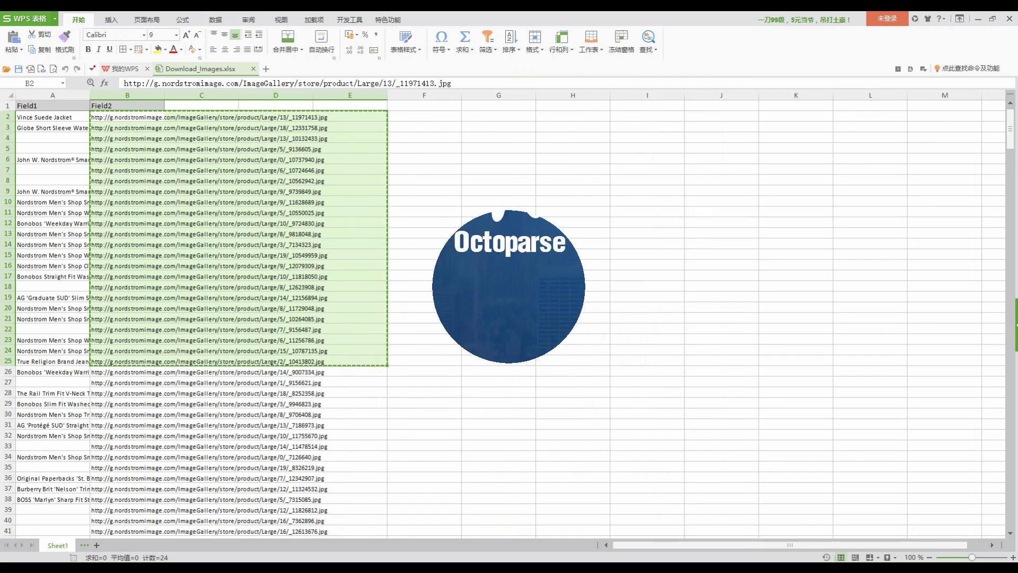